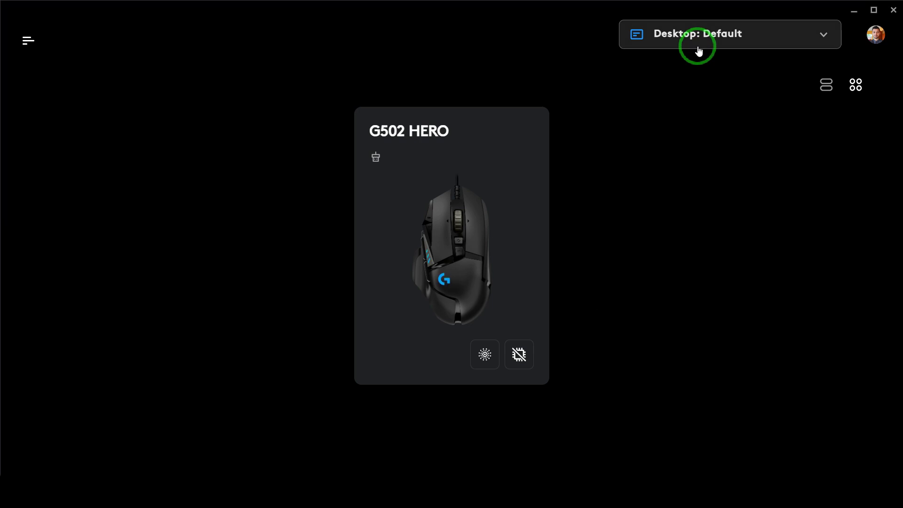
Expand the Desktop: Default profile dropdown to list Desktop, Code, opera, Telegram and chrome
left_click(699, 29)
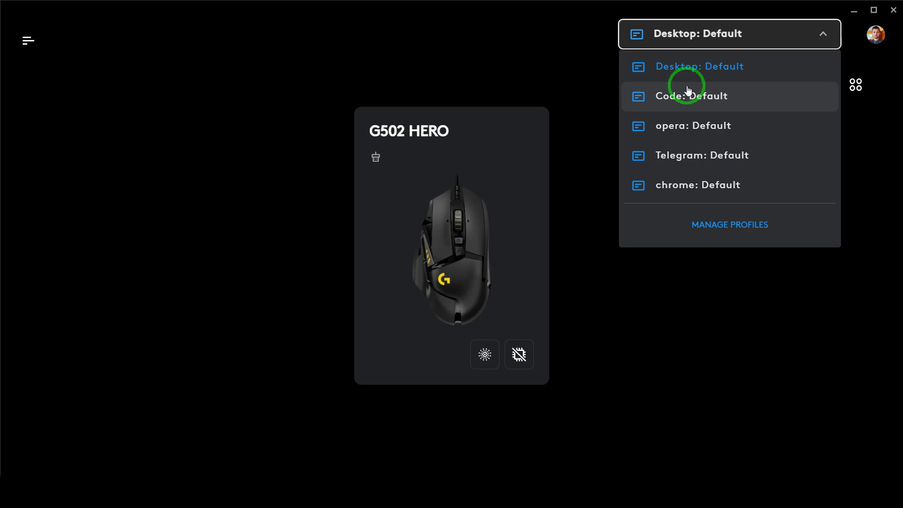
Browse the managed game and application profiles, cancel adding a new one, and return home
left_click(711, 226)
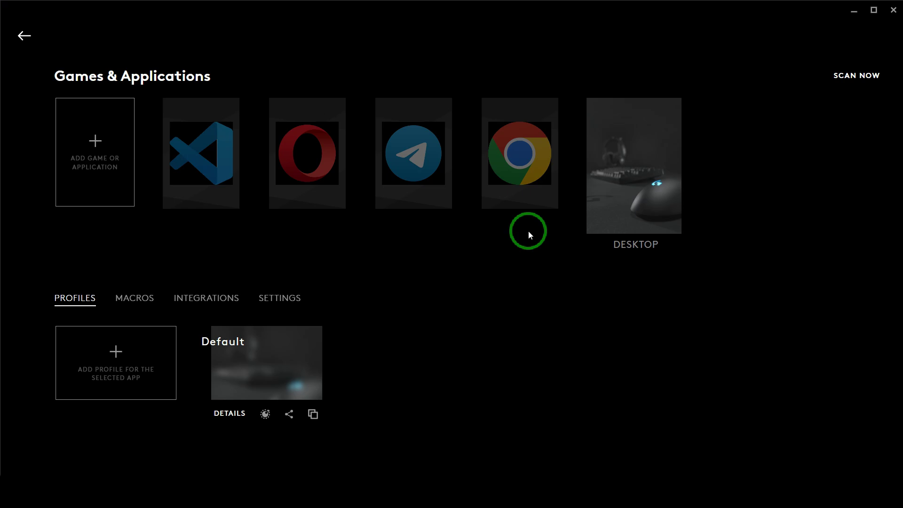
left_click(91, 157)
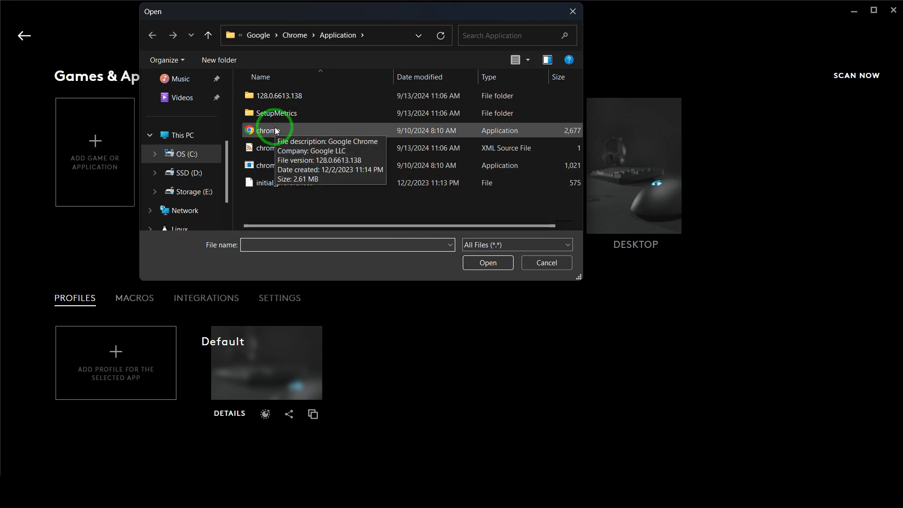
left_click(537, 268)
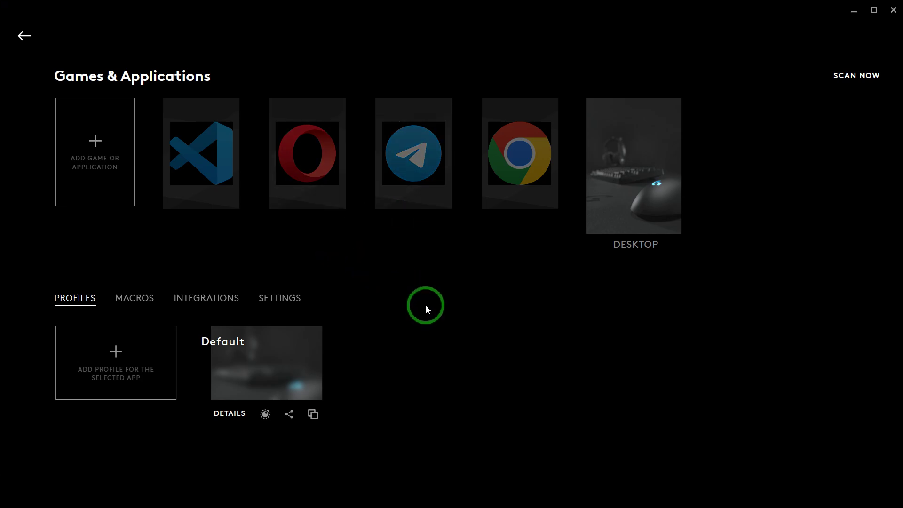
left_click(24, 36)
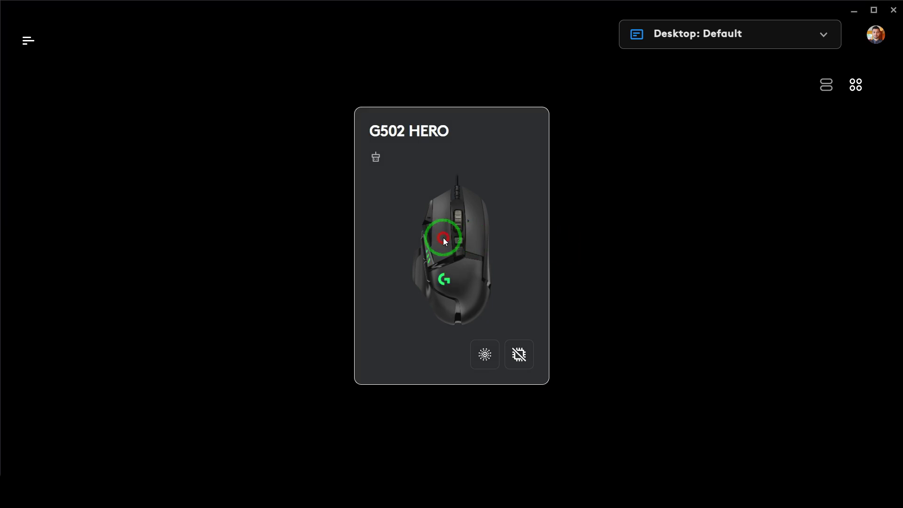
Show the G502 HERO DPI page with speeds 1200, 2400, 3350, 6400 at 1000 report rate
left_click(443, 237)
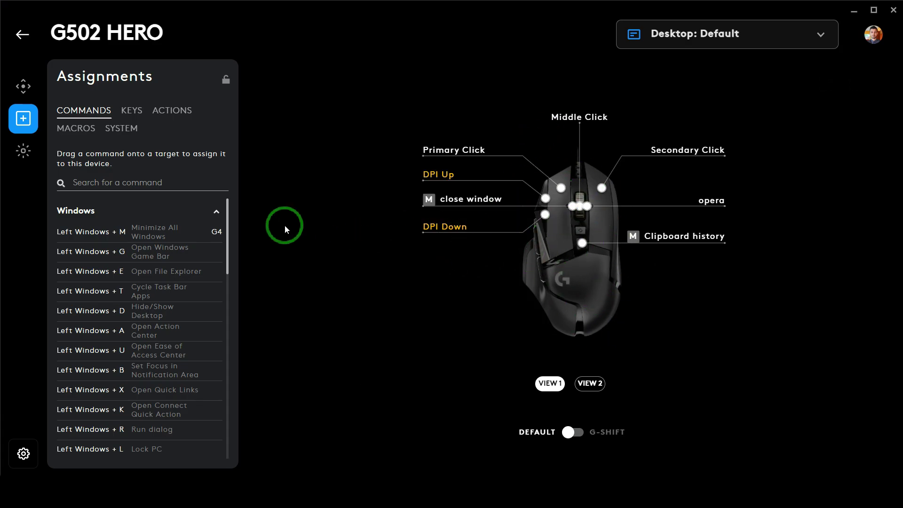
left_click(32, 91)
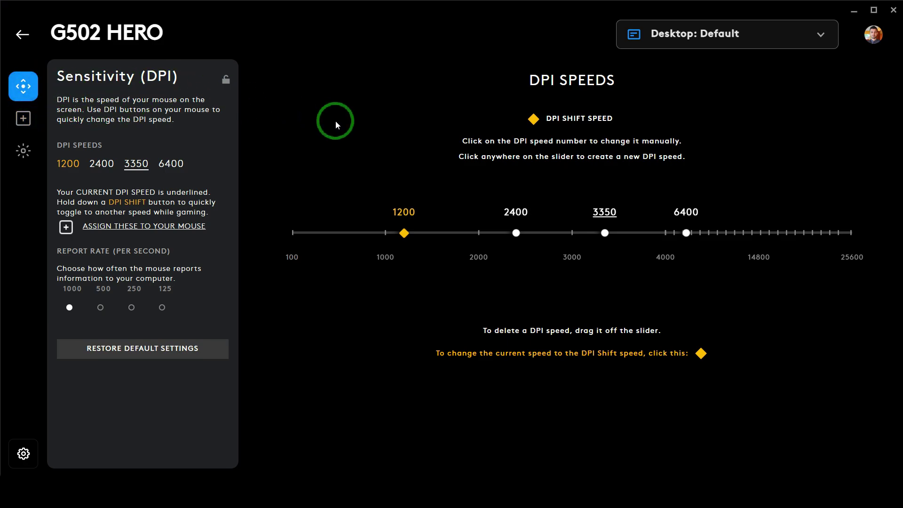
left_click(634, 38)
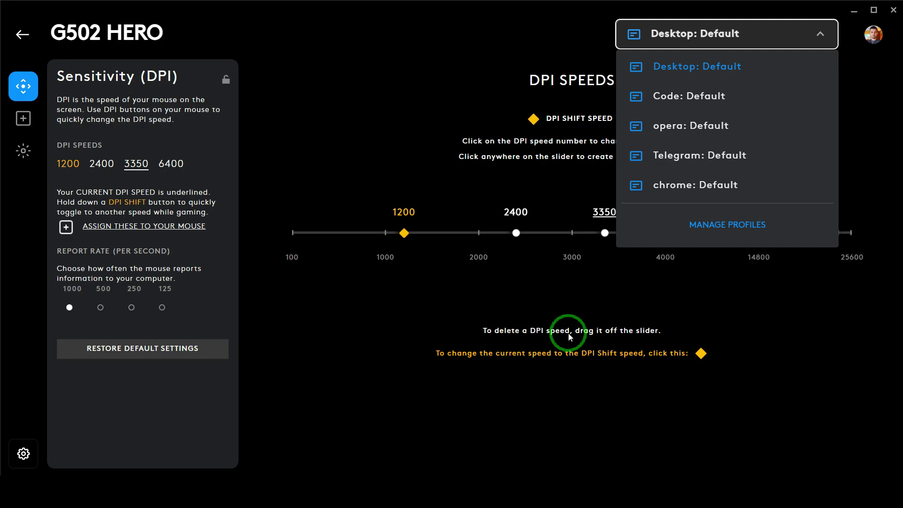
left_click(547, 361)
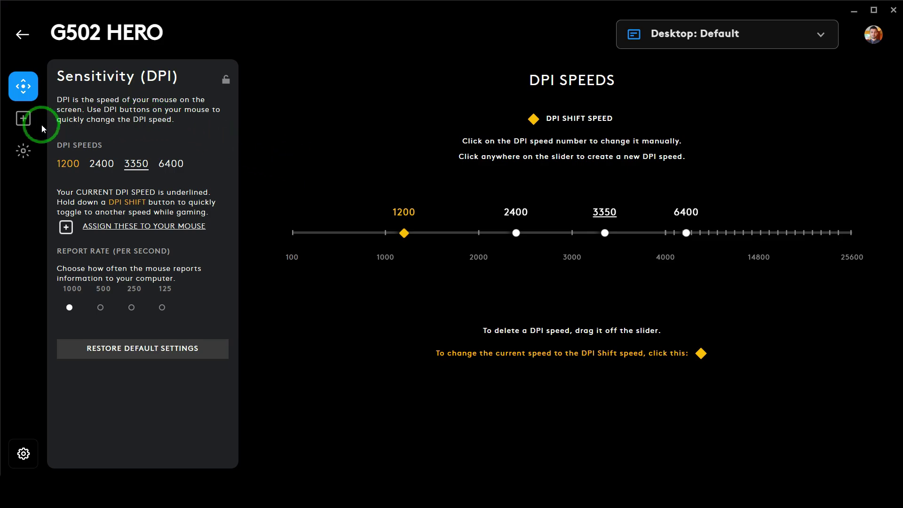
View the LIGHTSYNC lighting page, then the Assignments page listing DPI Up, DPI Down and Clipboard history
left_click(23, 150)
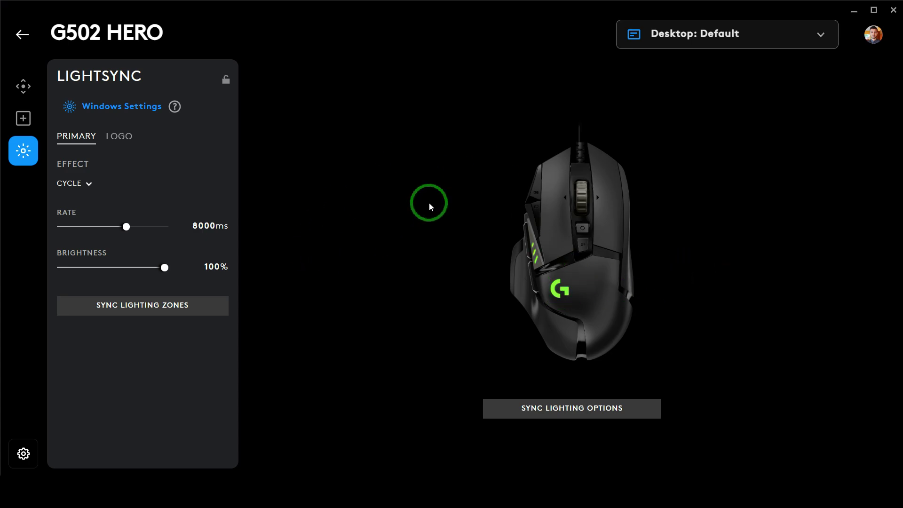
left_click(26, 118)
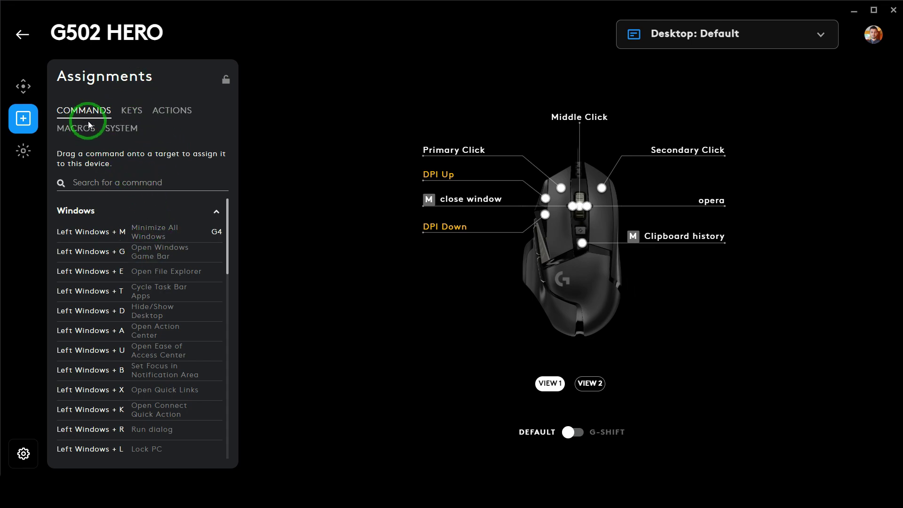
Browse the Keys, Actions and Macros assignment categories
scroll(165, 312, "down", 10)
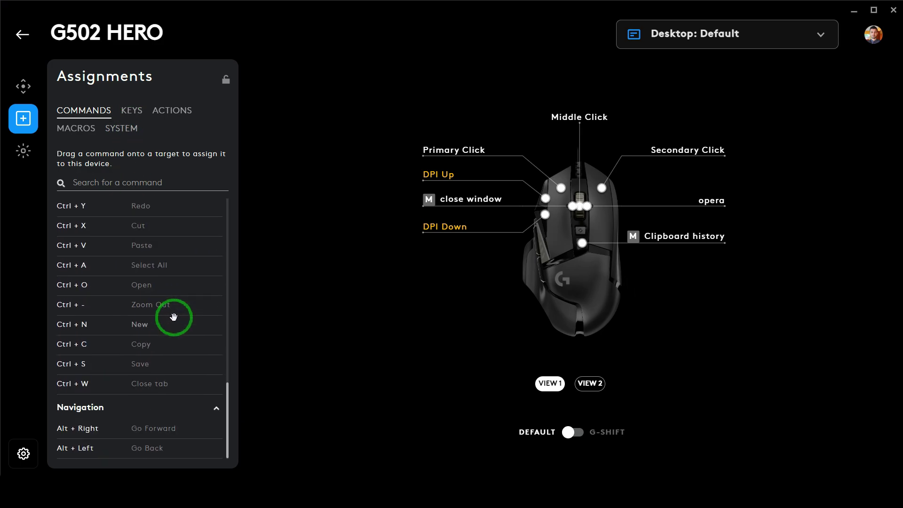
scroll(175, 325, "up", 10)
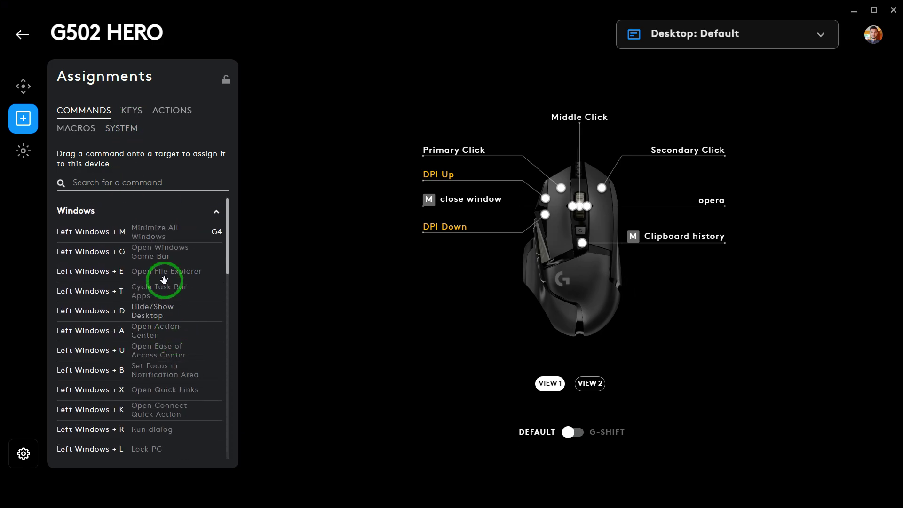
left_click(132, 110)
scroll(178, 313, "down", 10)
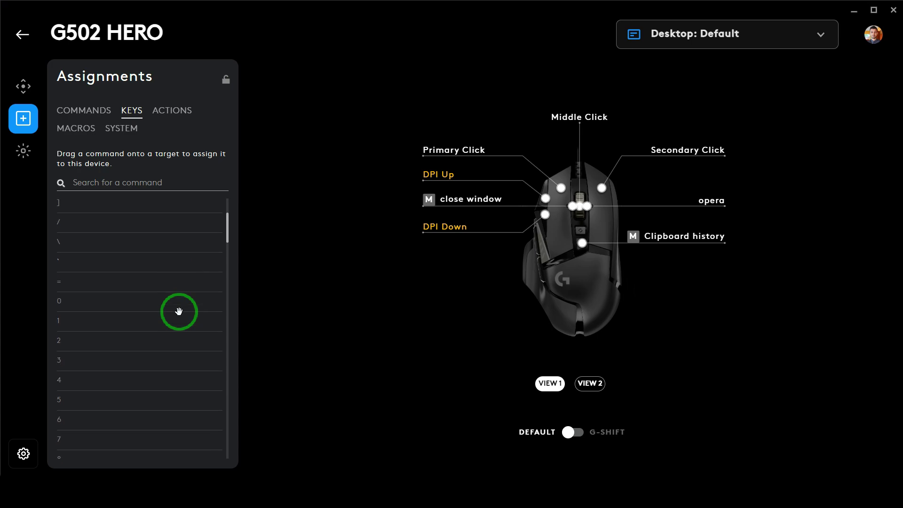
scroll(179, 313, "down", 10)
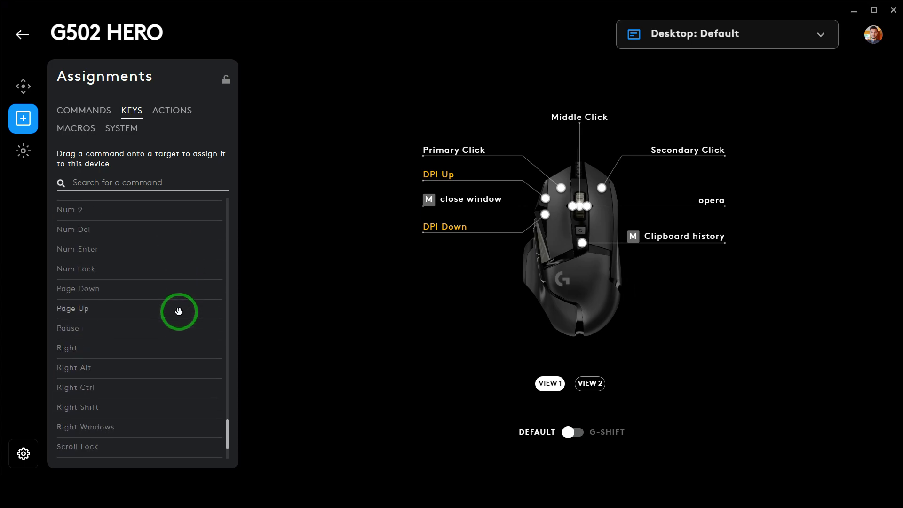
left_click(167, 122)
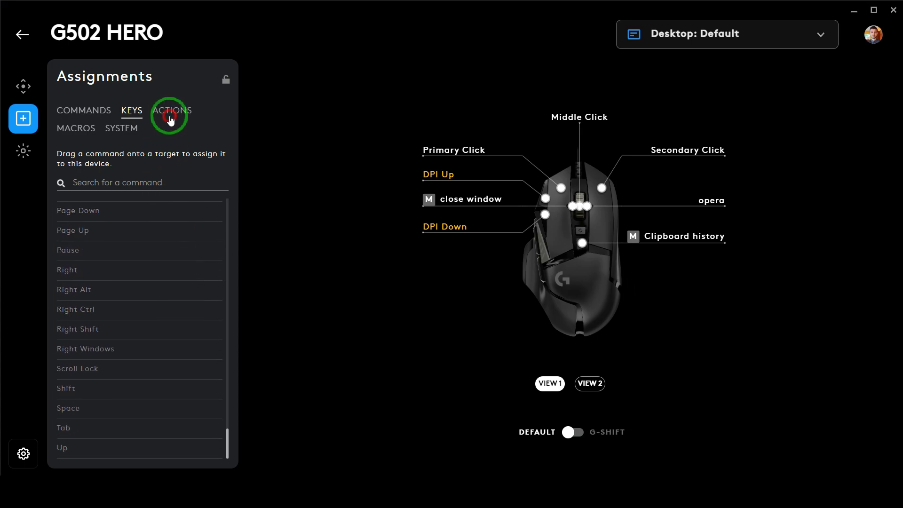
left_click(76, 132)
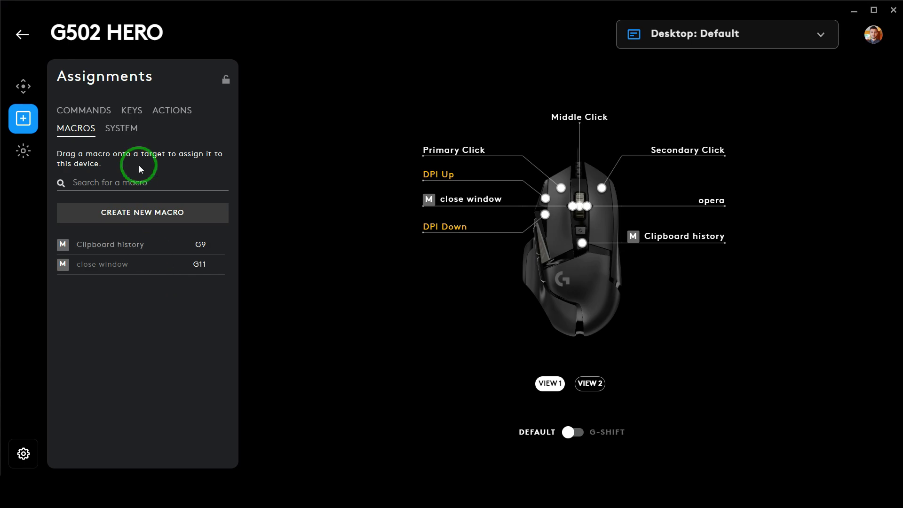
Review System assignments (opera on G10, G-Shift G6, Copy G5, Paste G4) and list the profiles
left_click(132, 128)
scroll(184, 318, "down", 10)
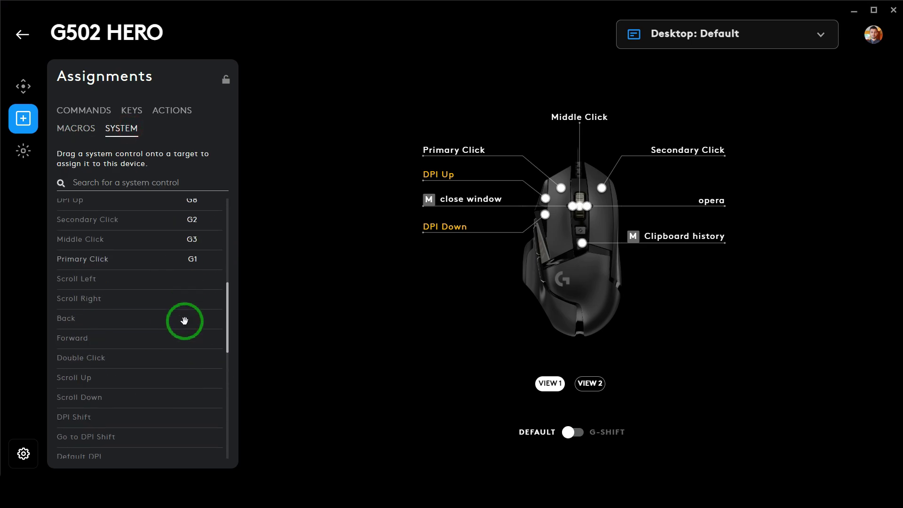
scroll(183, 324, "down", 8)
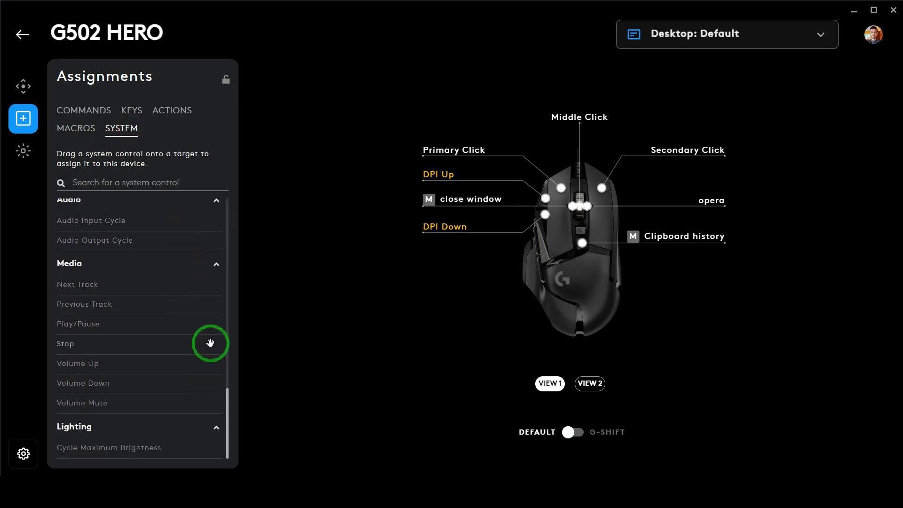
scroll(173, 303, "up", 4)
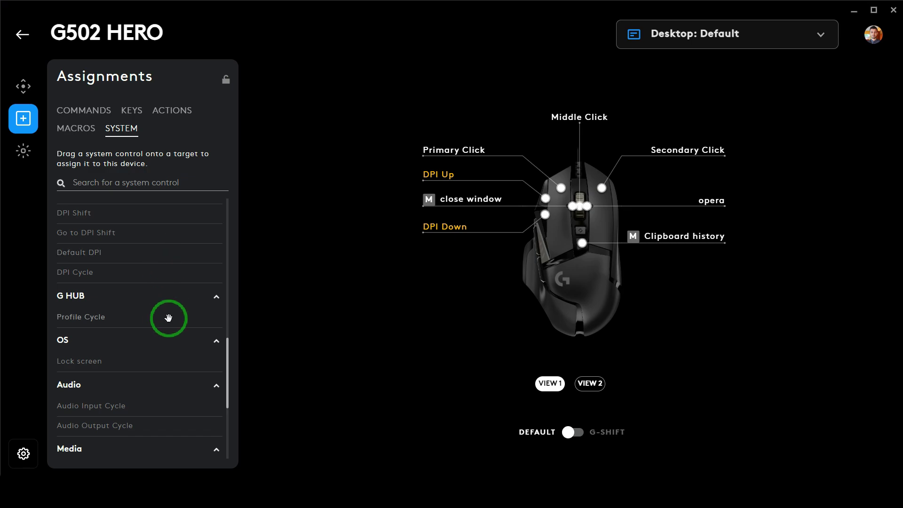
scroll(162, 307, "up", 4)
scroll(164, 308, "up", 5)
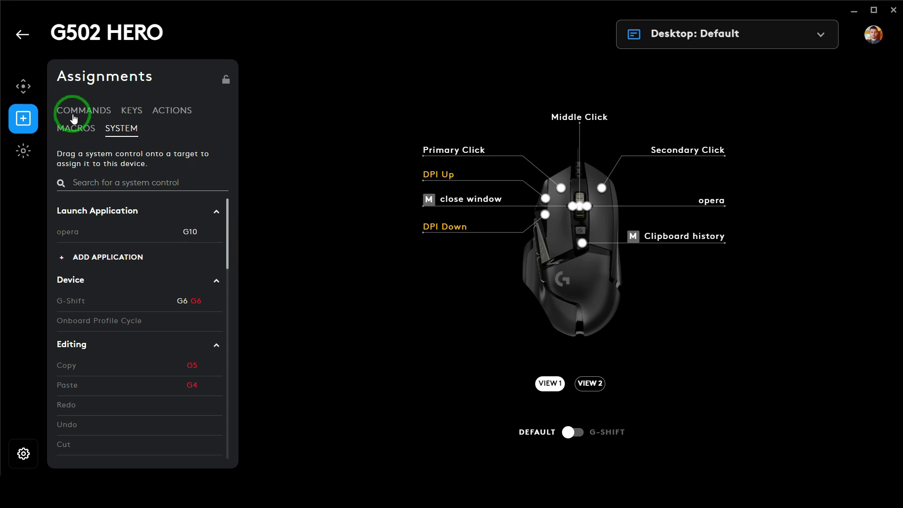
left_click(705, 36)
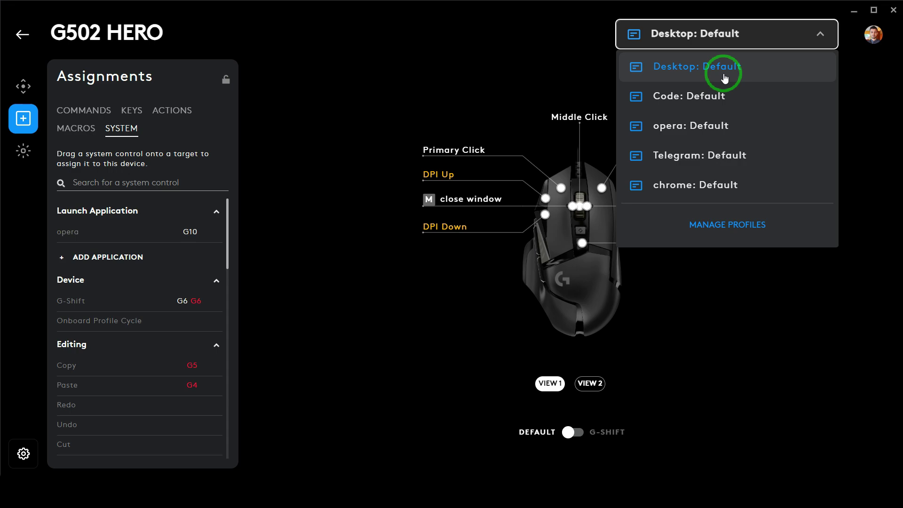
Close the profile list and switch between the side and top mouse views
left_click(491, 98)
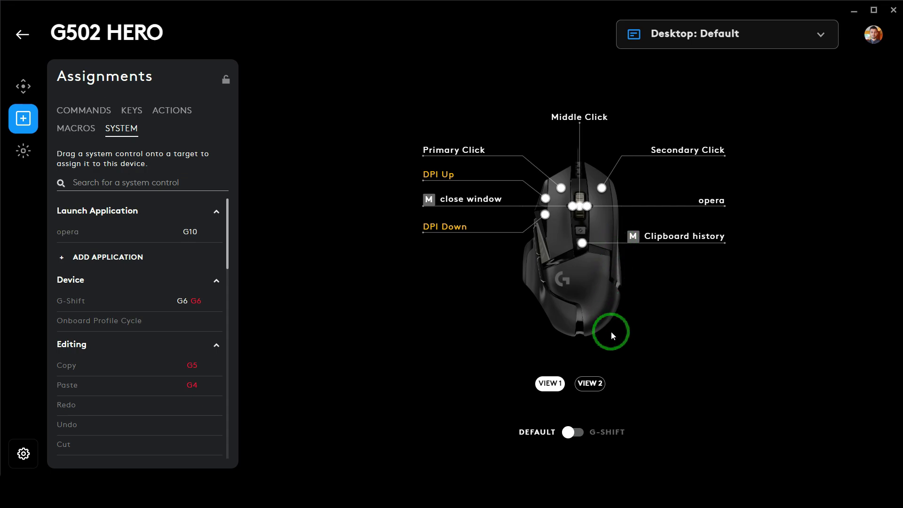
left_click(591, 383)
left_click(549, 390)
left_click(601, 383)
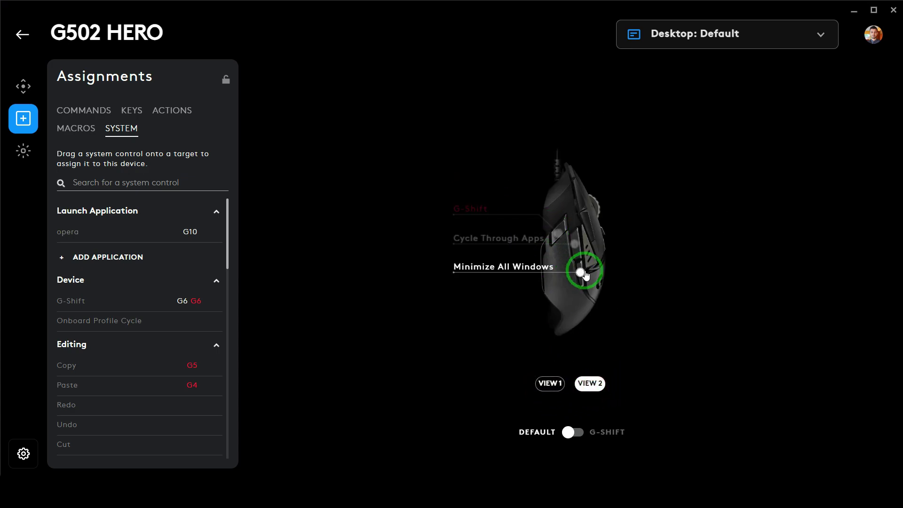
left_click(546, 385)
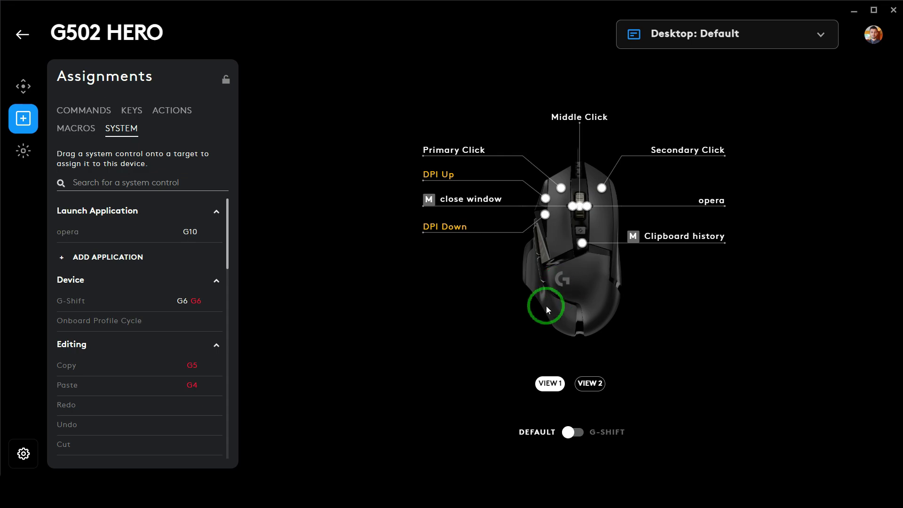
Inspect the saved macros: Clipboard history on G9 and close window on G11
left_click(581, 242)
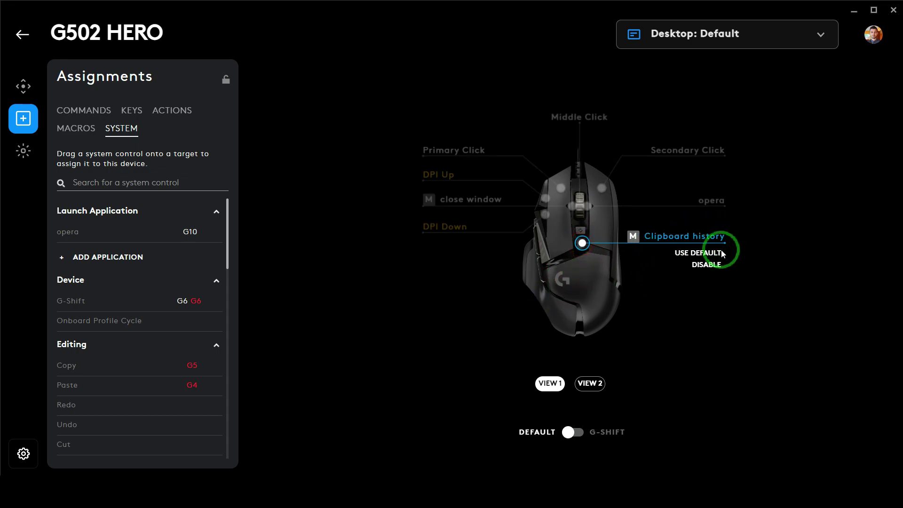
left_click(79, 133)
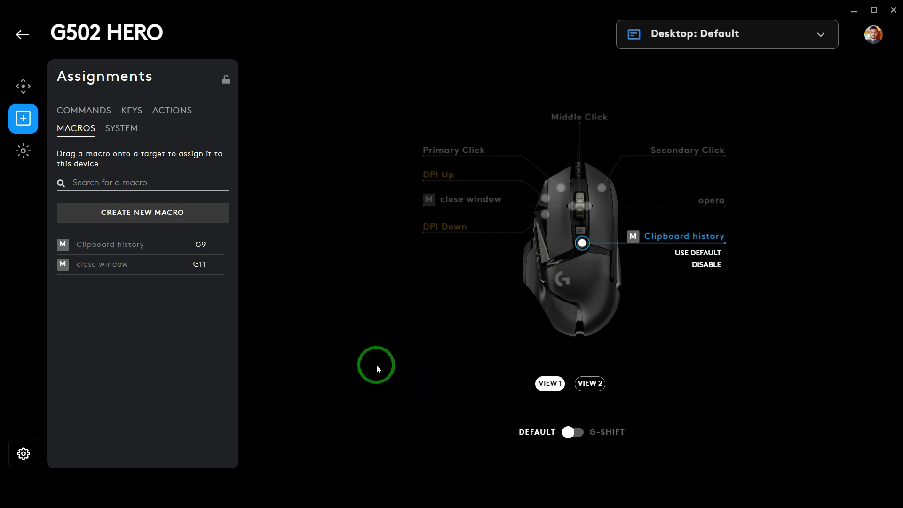
left_click(376, 366)
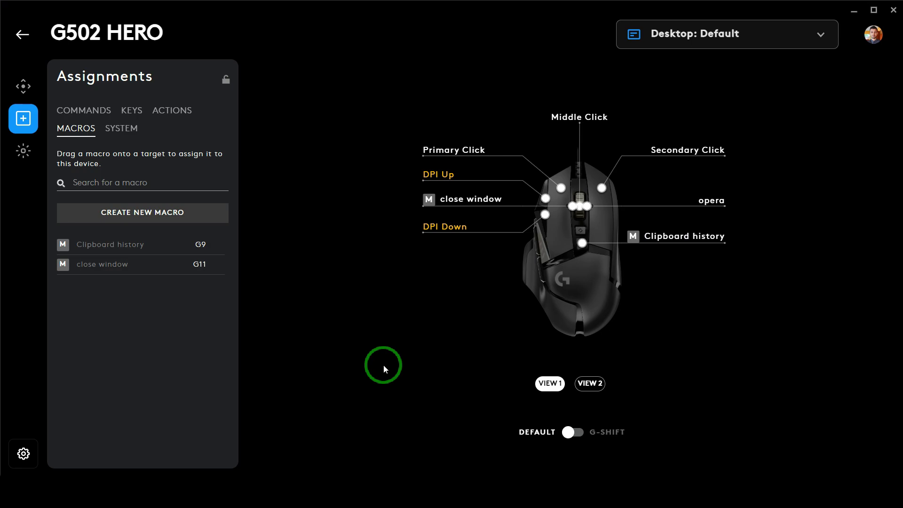
left_click(592, 385)
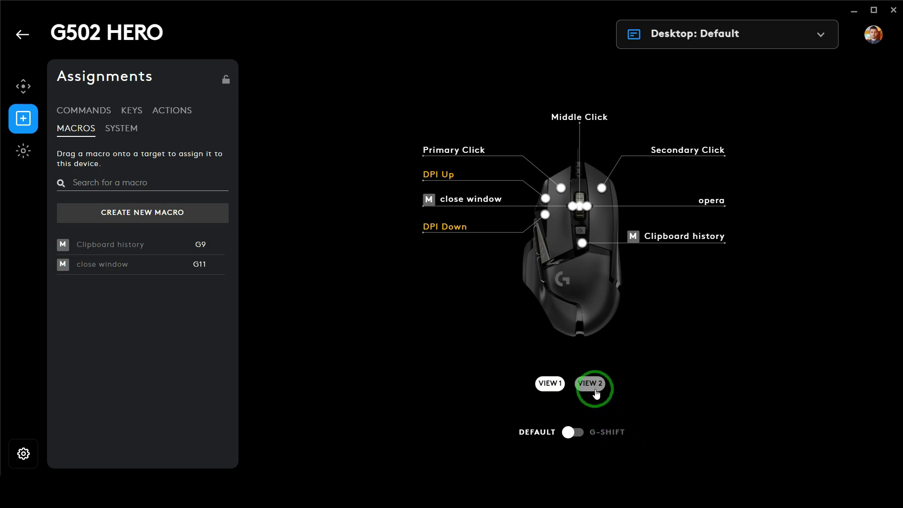
Switch to the G-SHIFT layer and view its top buttons: Exit Active App, close window, opera
left_click_drag(583, 440, 562, 441)
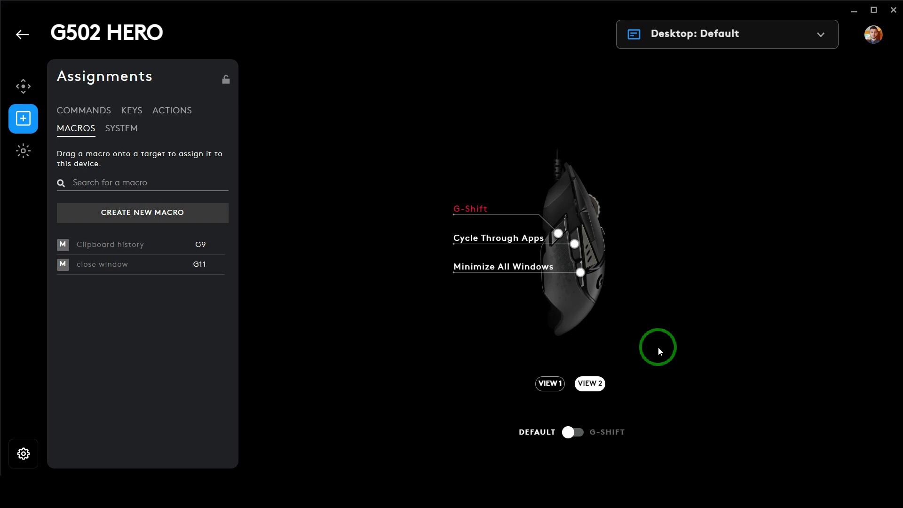
left_click(575, 433)
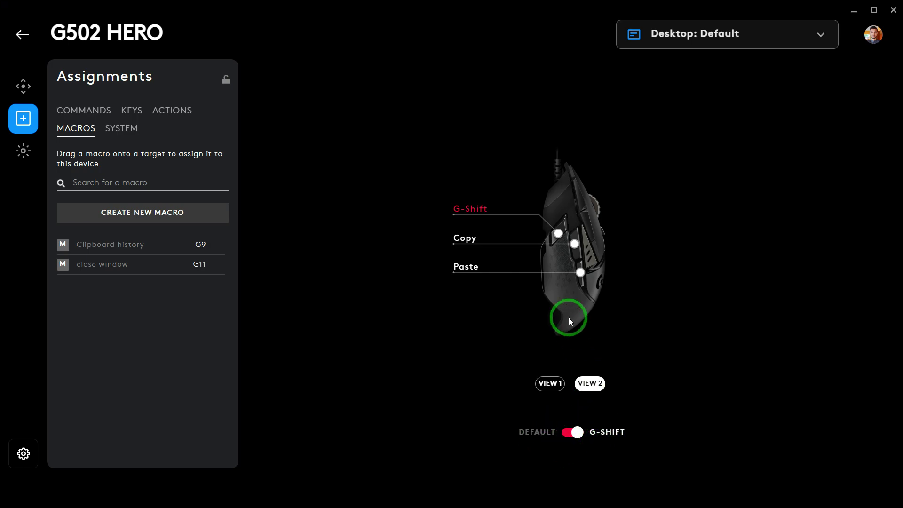
left_click(547, 383)
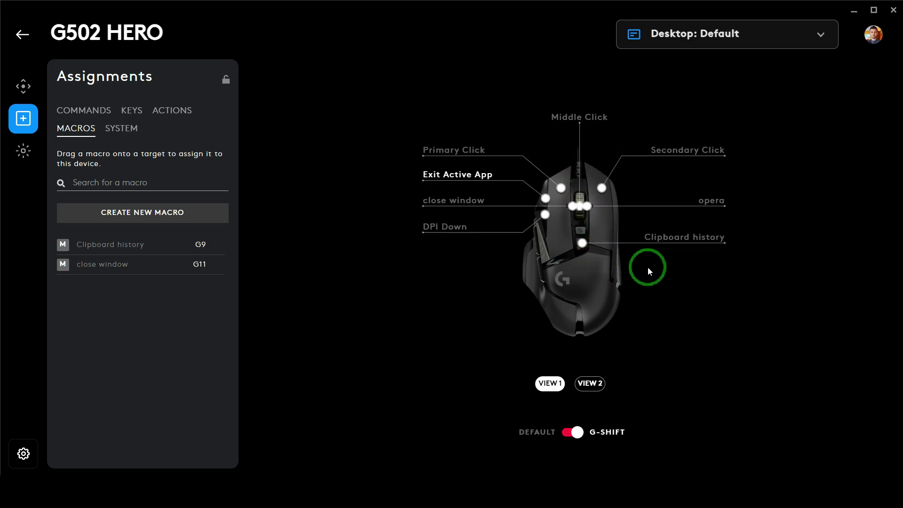
From the Macros list, create a macro named '123' with the No Repeat type
left_click(117, 131)
left_click(86, 134)
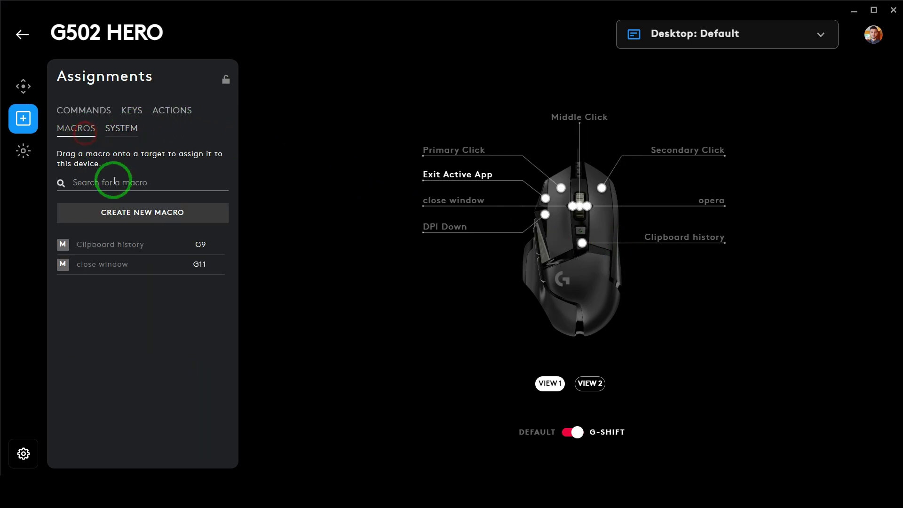
left_click(155, 212)
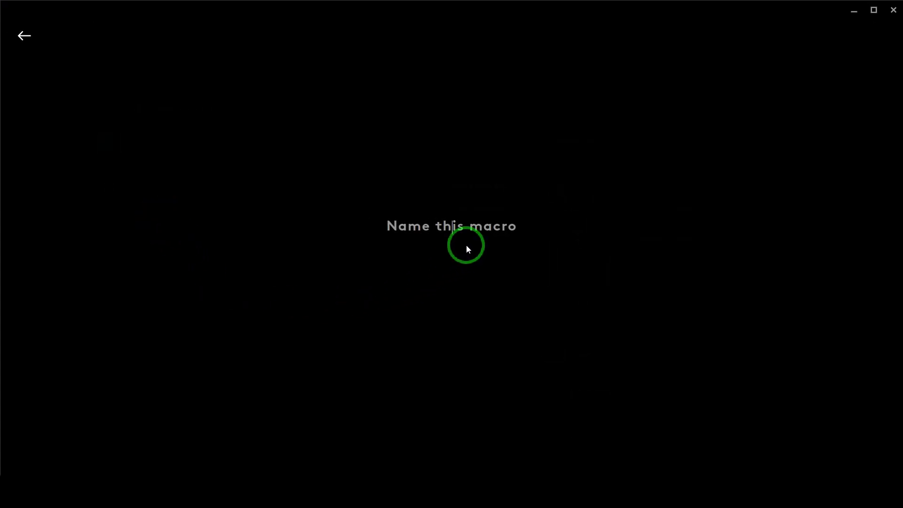
type("123")
key("Return")
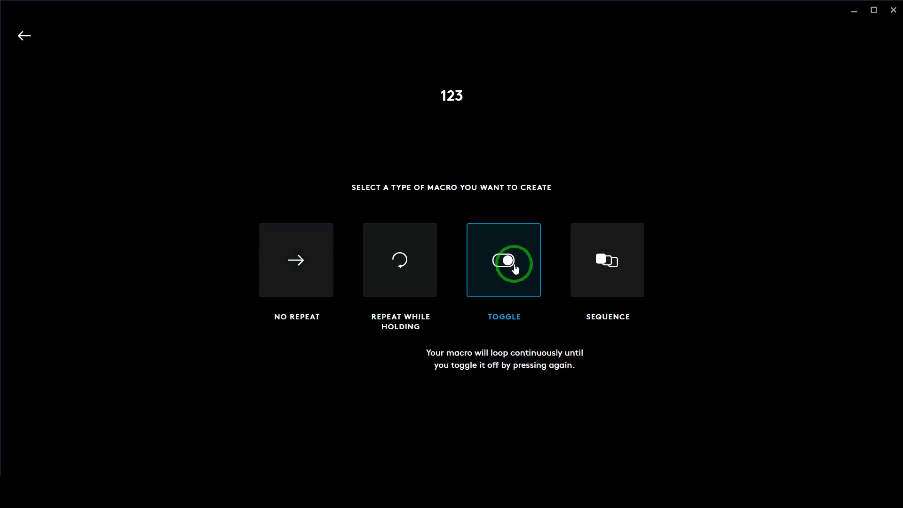
left_click(293, 280)
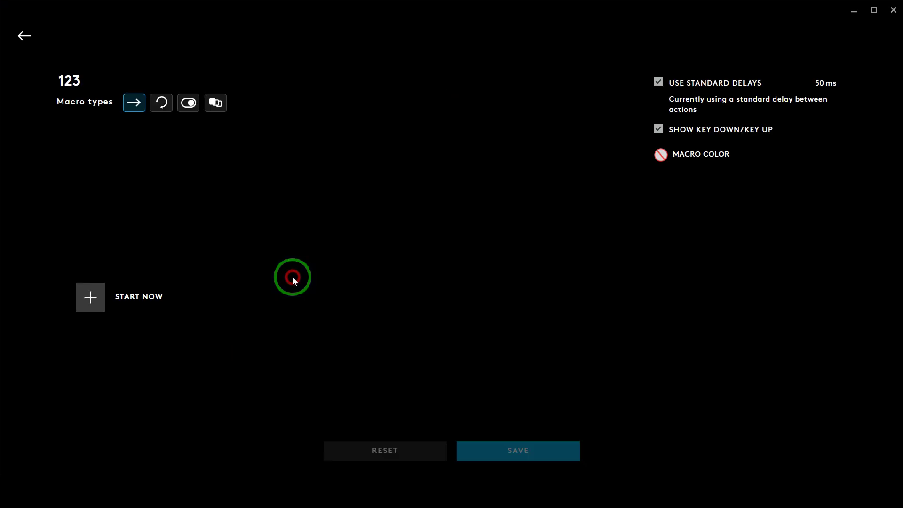
Leave the empty '123' macro without saving, returning to the Assignments macro list
left_click(101, 295)
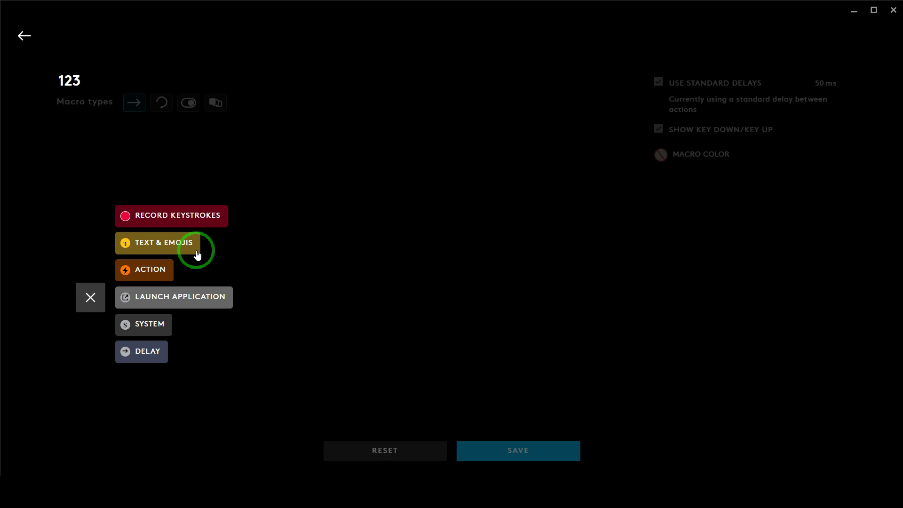
left_click(88, 297)
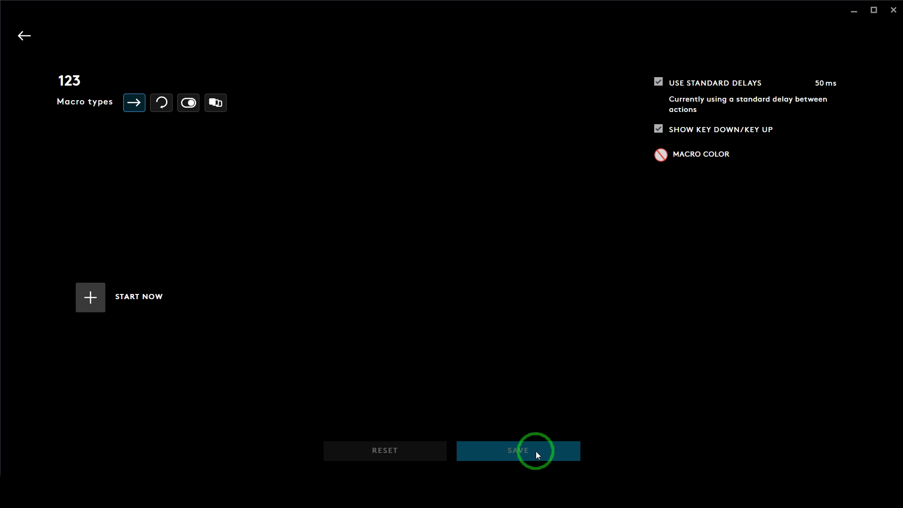
left_click(24, 36)
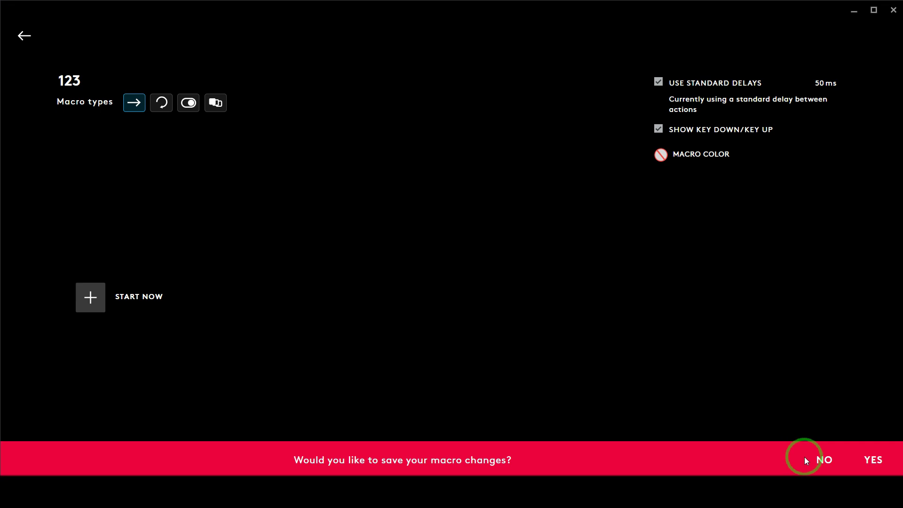
left_click(825, 460)
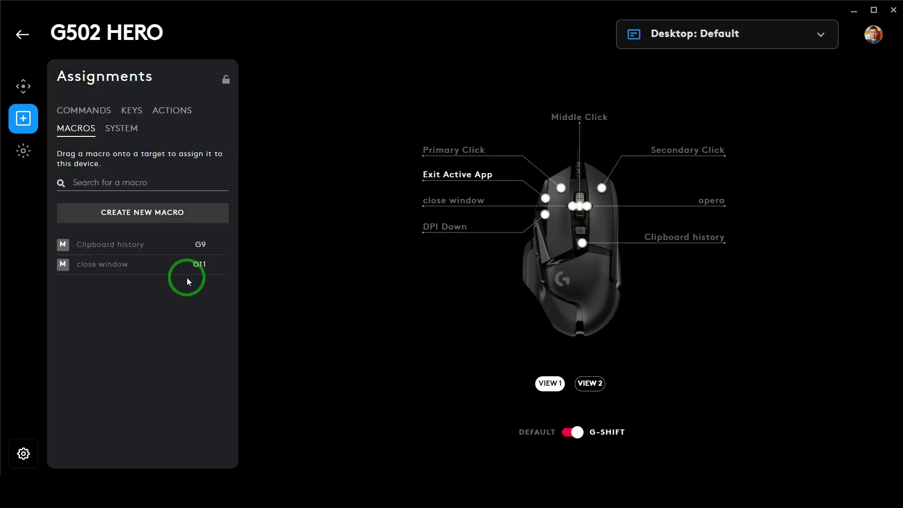